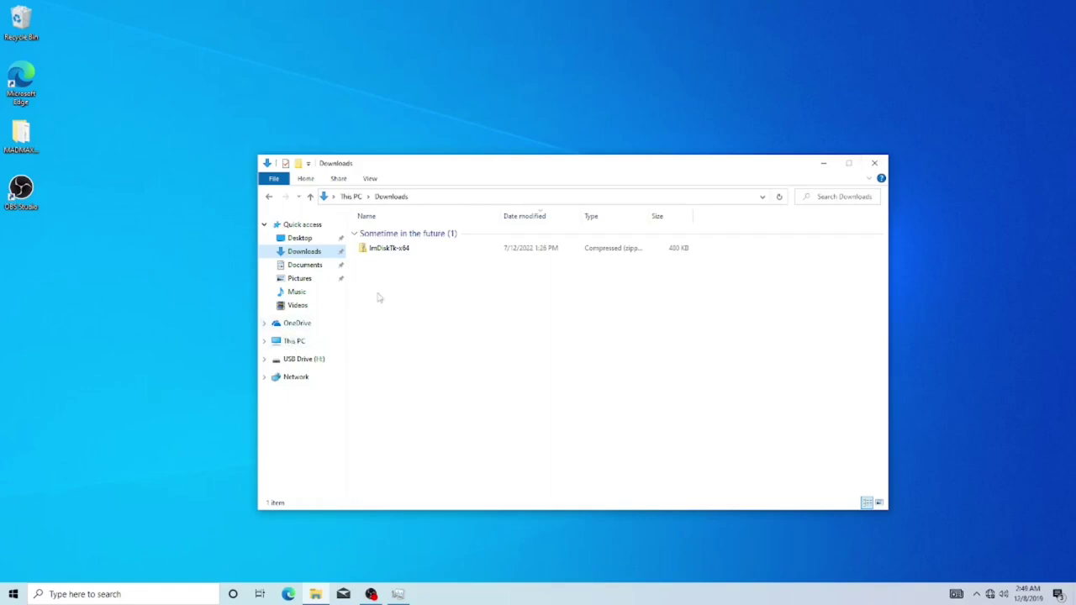
Step: Run the install script from the ImDiskTk20220301 folder inside the ImDiskTk-x64 archive
double_click(380, 252)
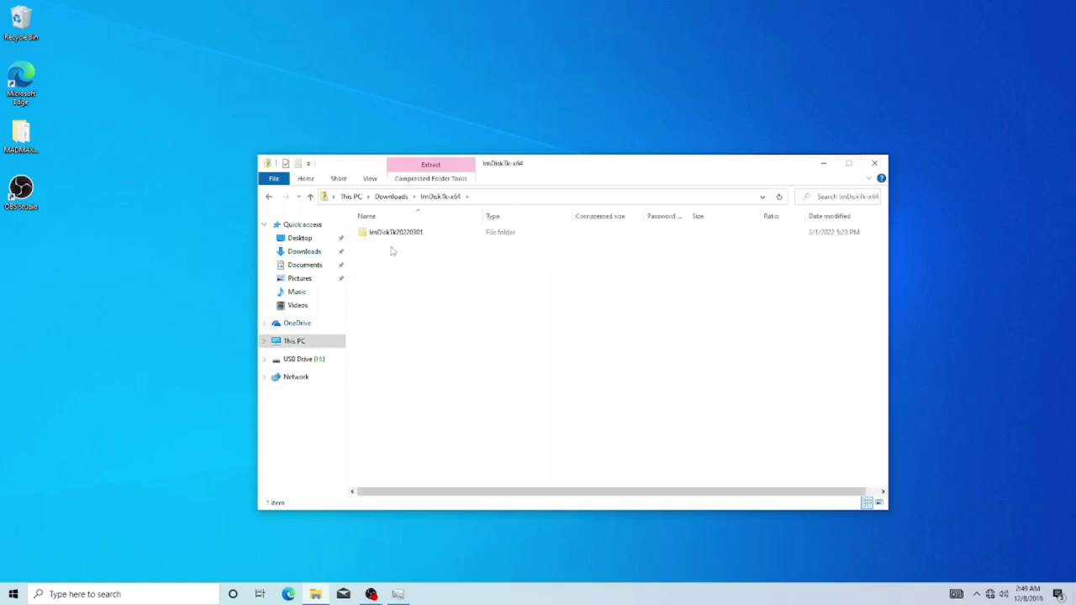
double_click(398, 235)
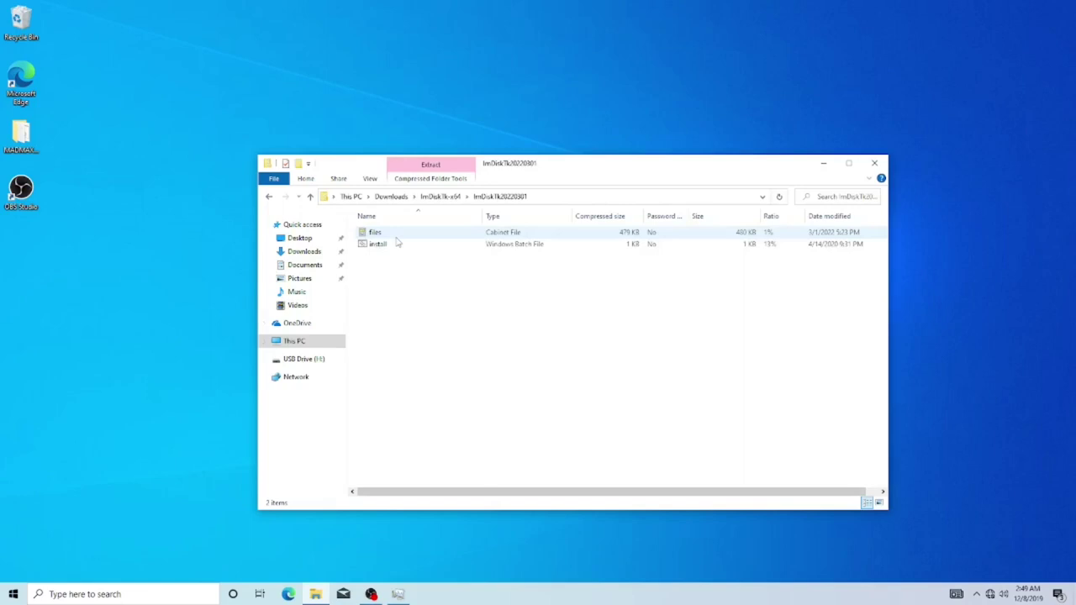
double_click(388, 244)
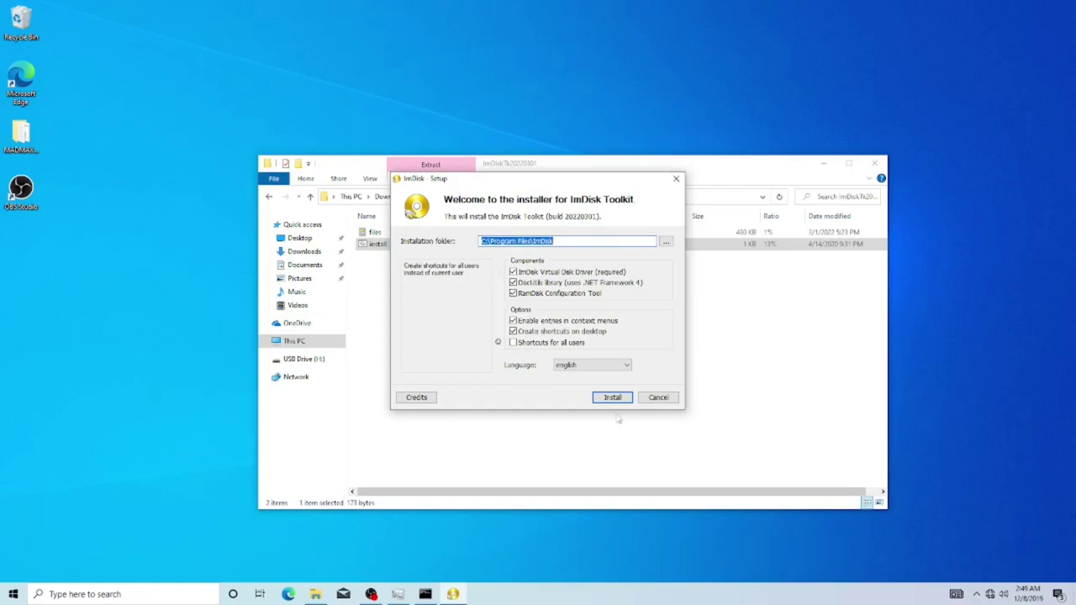
Step: Install ImDisk Toolkit to C:\Program Files\ImDisk and dismiss the completion message
click(600, 397)
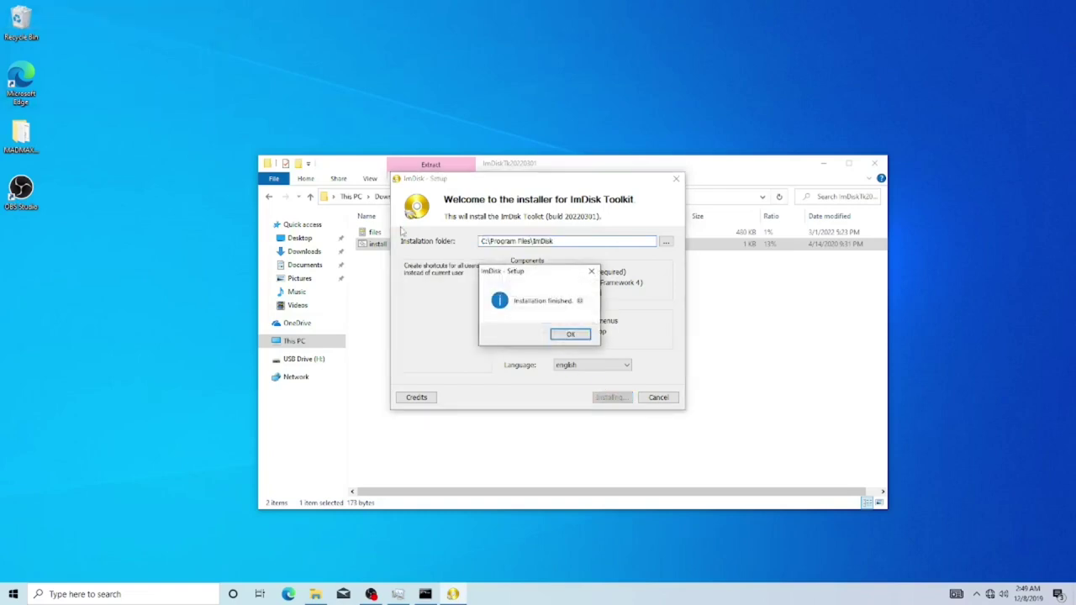
click(563, 334)
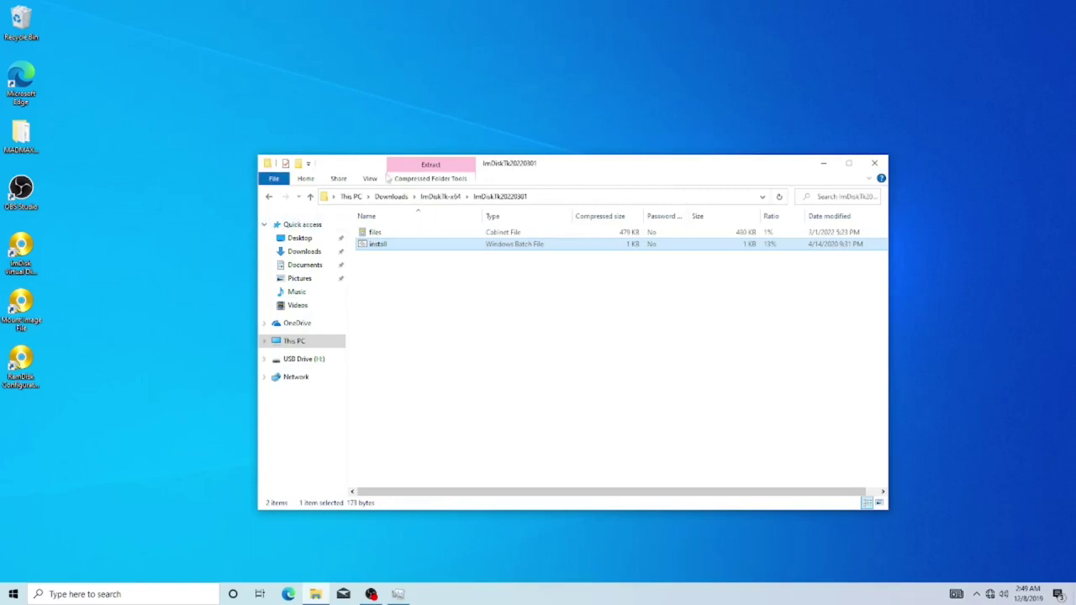
Step: Show This PC, minimize Explorer, and bring Task Manager's memory view forward
click(306, 343)
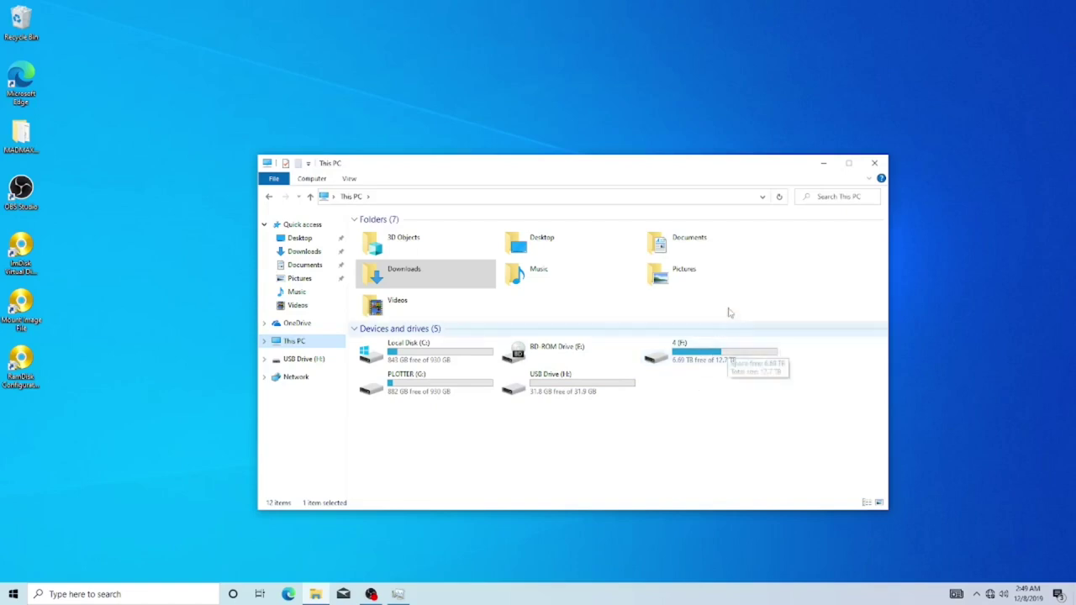
click(824, 165)
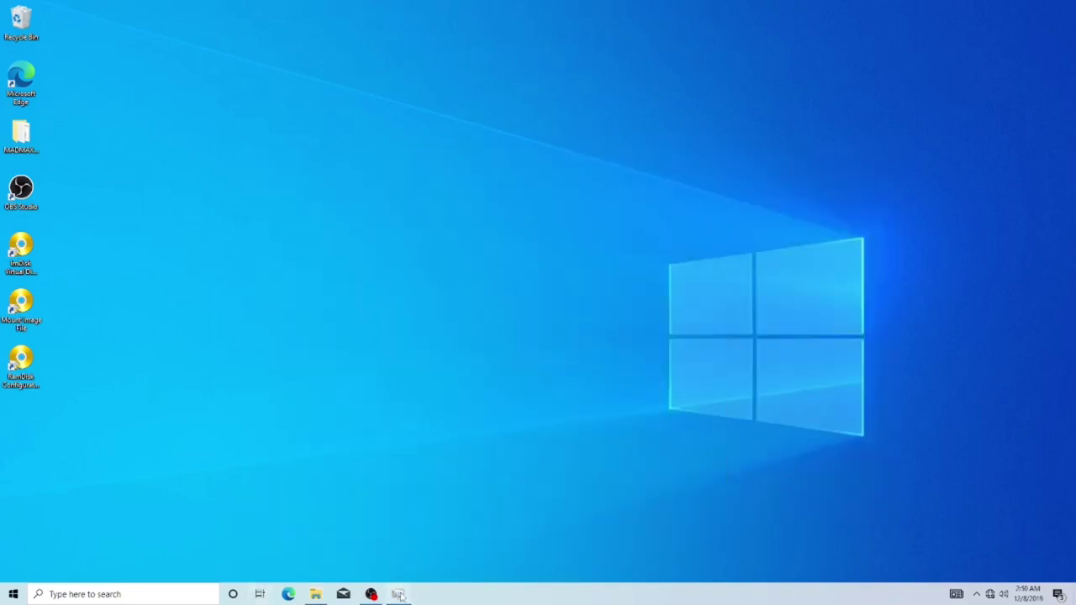
click(399, 594)
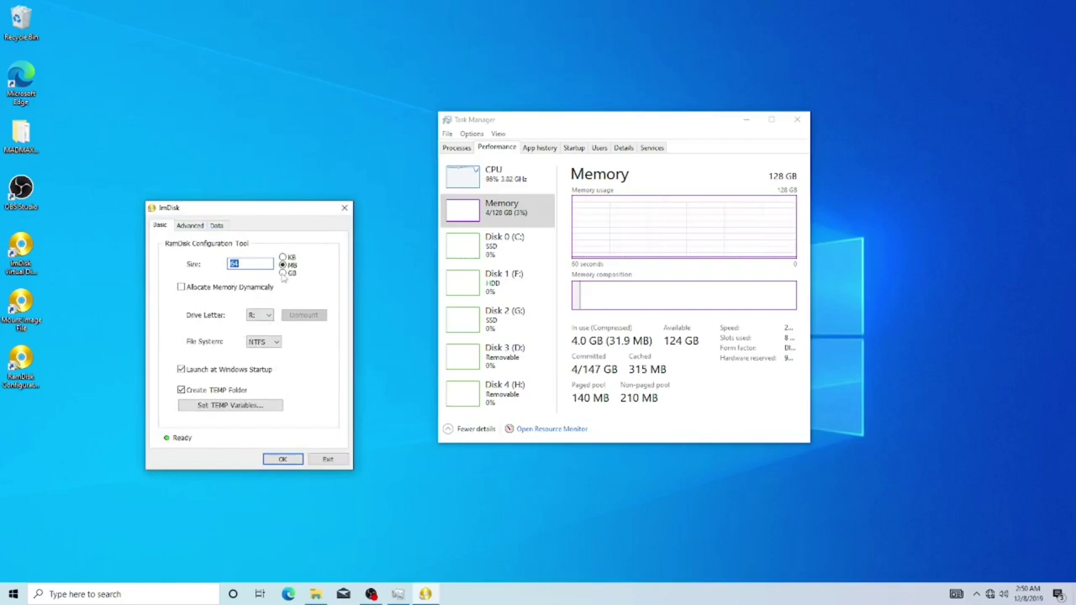
Step: Set the RAM disk size to 114 GB and assign it drive letter A:
click(283, 274)
double_click(249, 264)
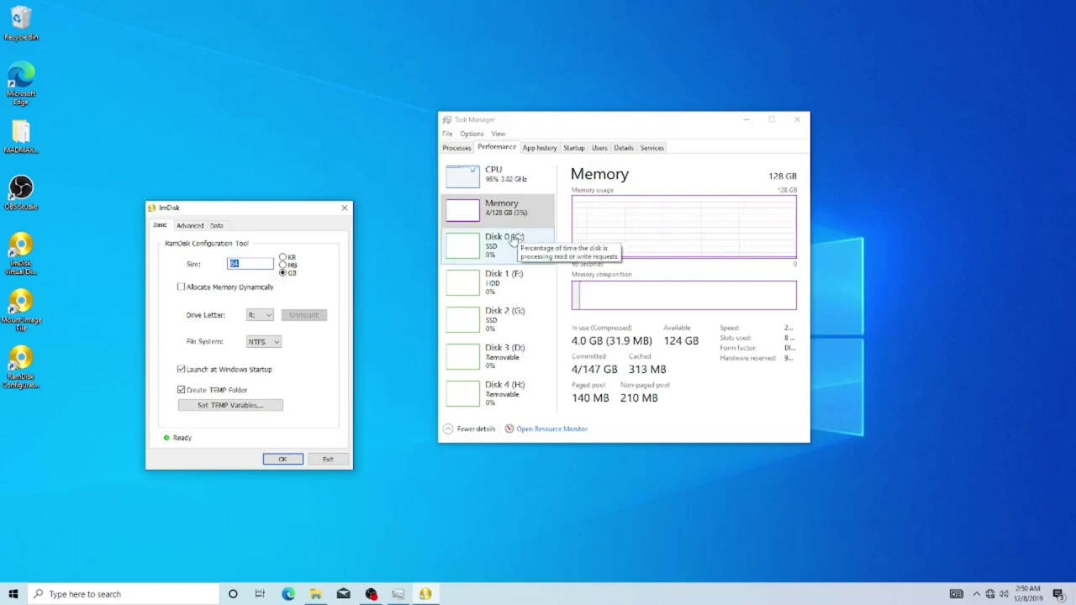
text(114)
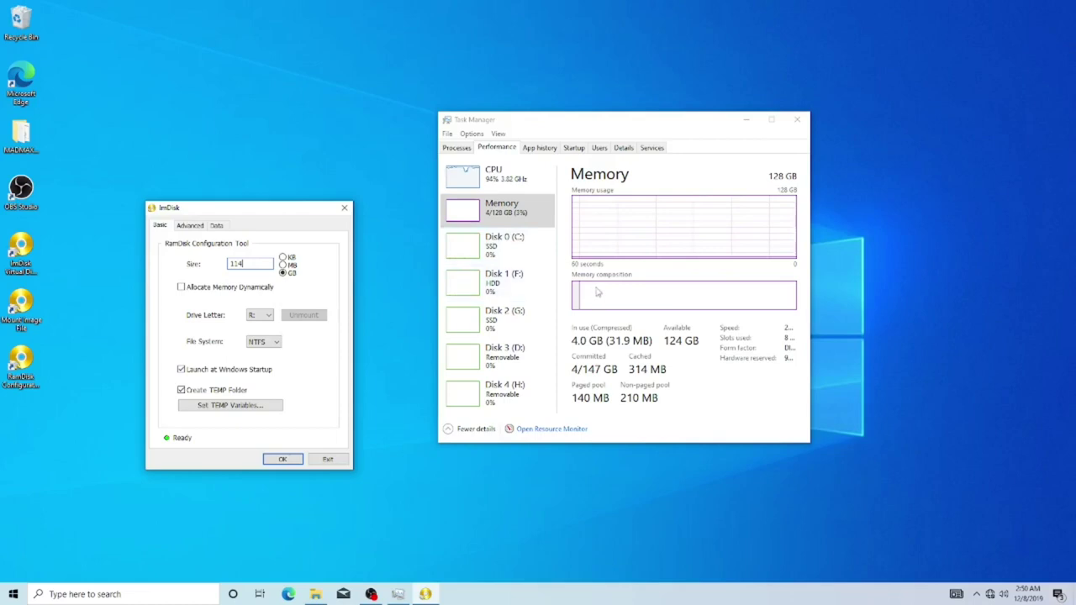
click(264, 317)
click(259, 326)
Step: Arrange This PC and Task Manager windows beside the RamDisk configuration tool
click(322, 594)
drag(420, 165, 655, 166)
drag(555, 120, 653, 11)
drag(928, 170, 885, 223)
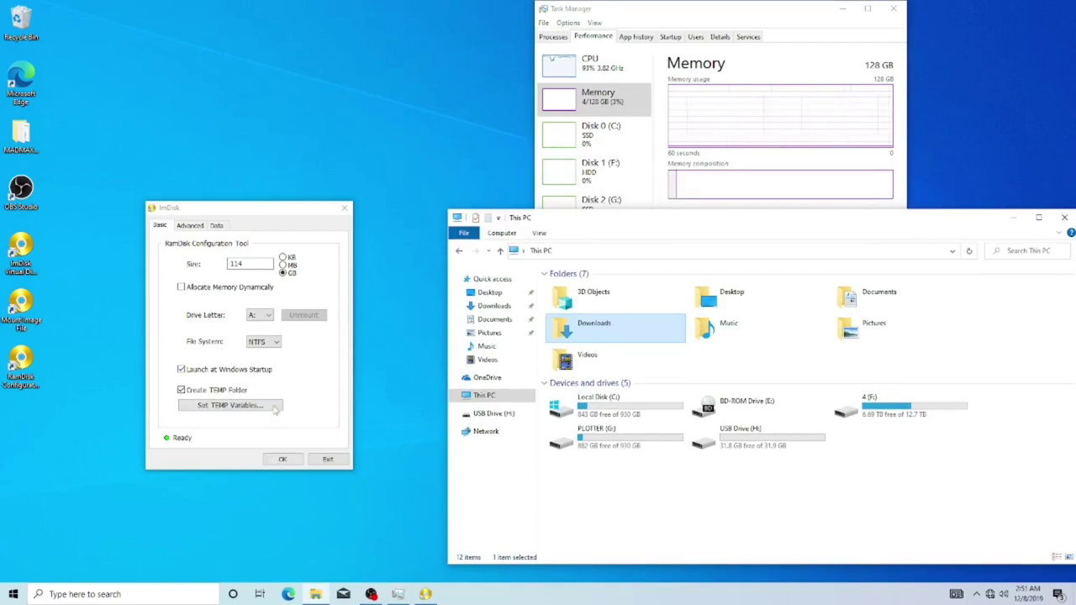
Step: Create the RAM disk, suppressing the fast-startup warning permanently, then view memory in Task Manager
click(283, 459)
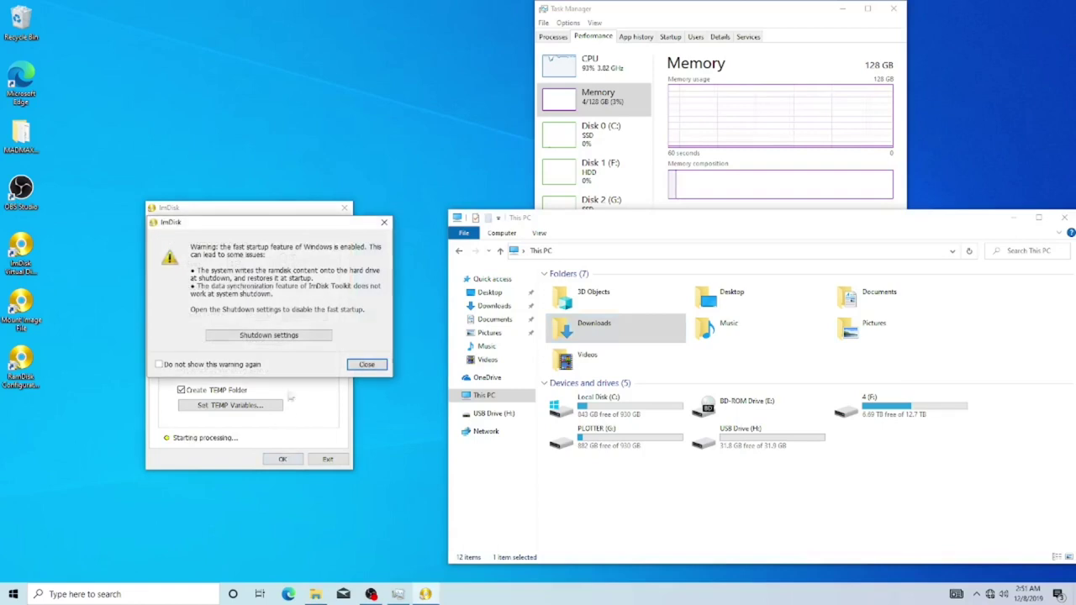
click(256, 365)
click(366, 364)
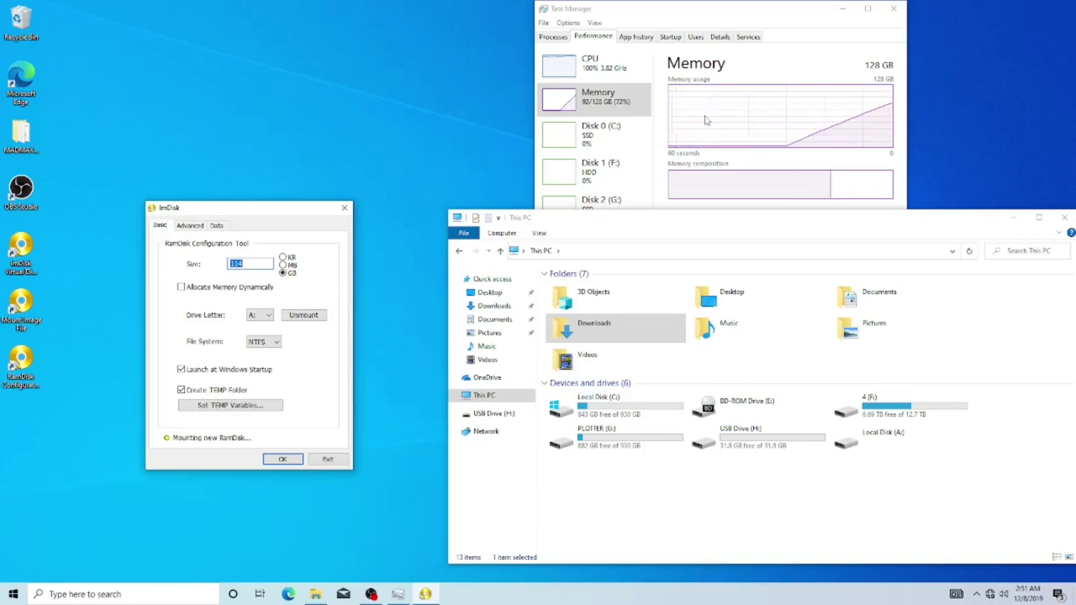
click(797, 52)
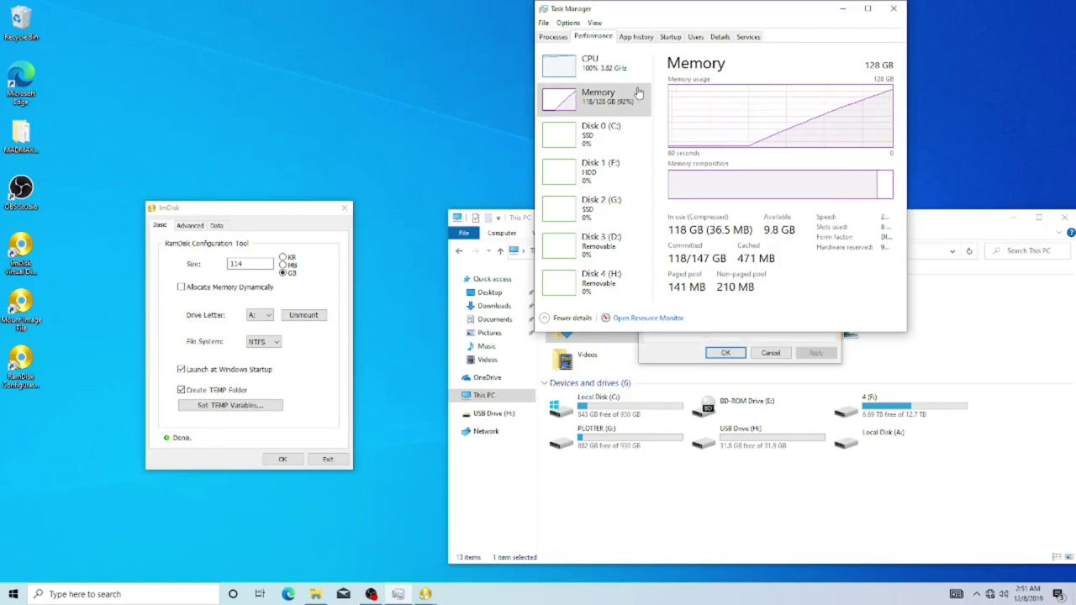
Step: Check the RamDisk (A:) properties showing 113 GB NTFS, then close them and Task Manager
click(658, 351)
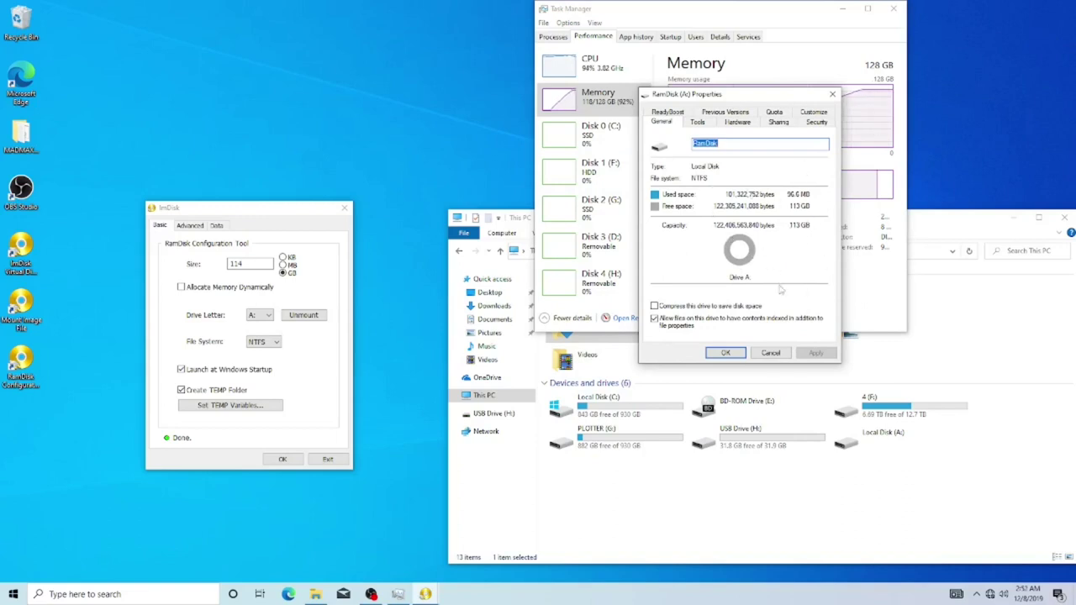
click(833, 94)
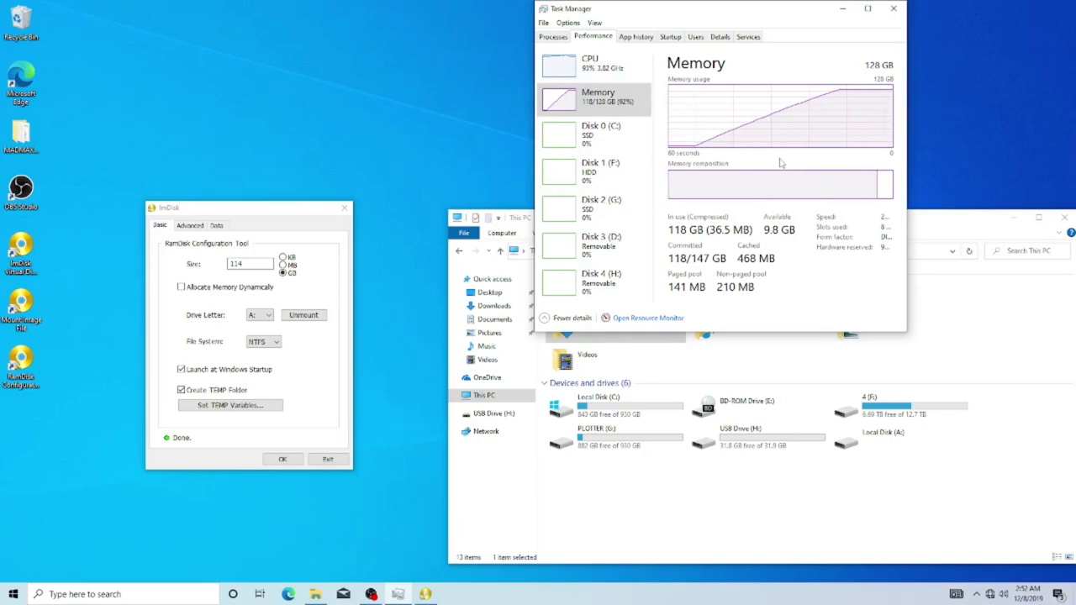
click(893, 9)
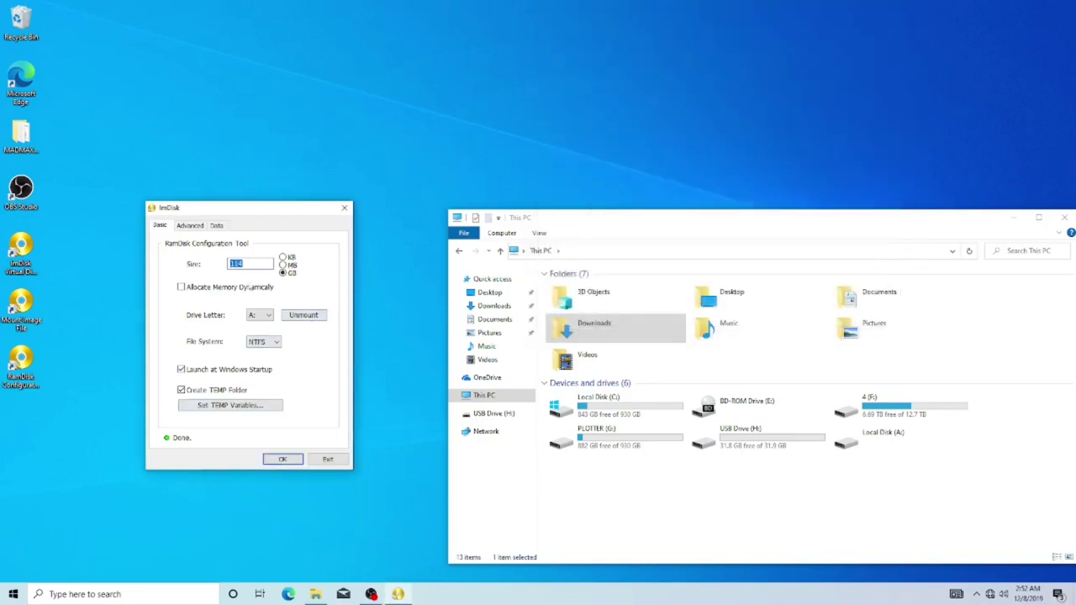
Step: Navigate to C:\testmadmax and bring up the context menu for plot_with_log
drag(564, 221, 330, 4)
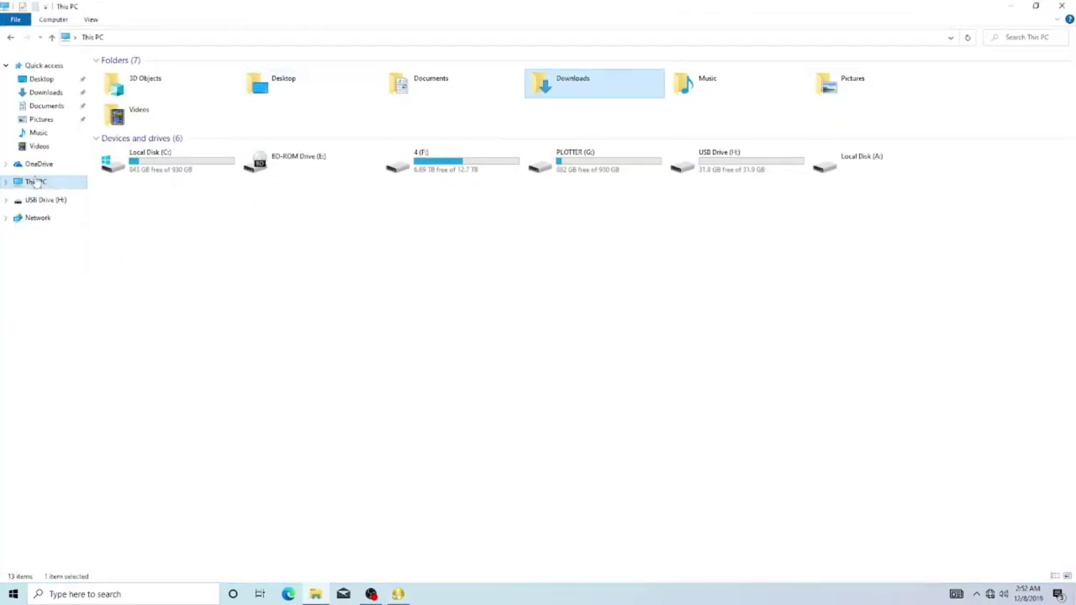
double_click(154, 164)
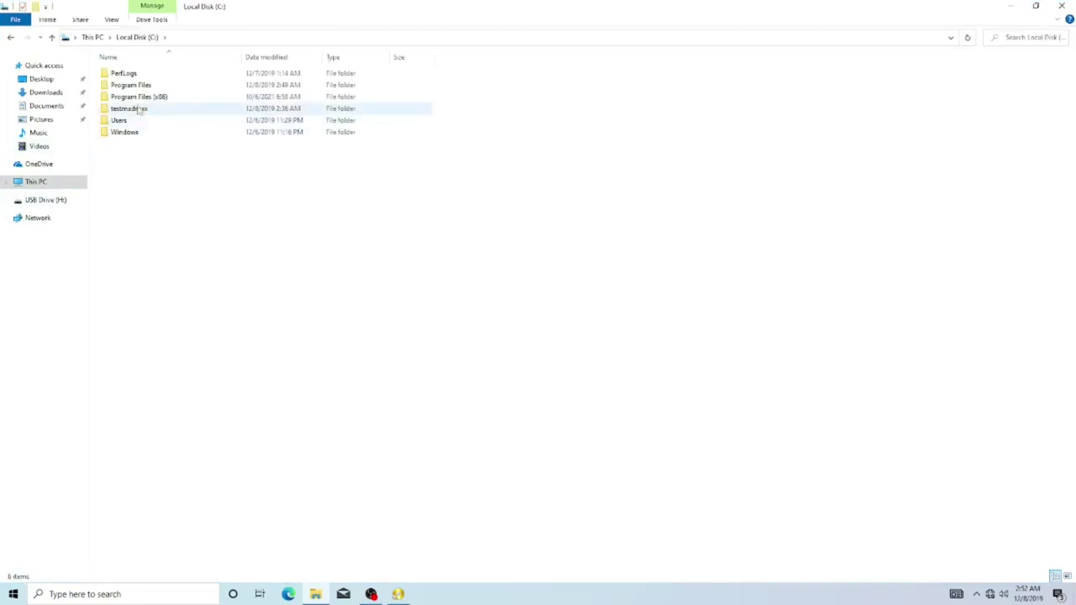
double_click(130, 110)
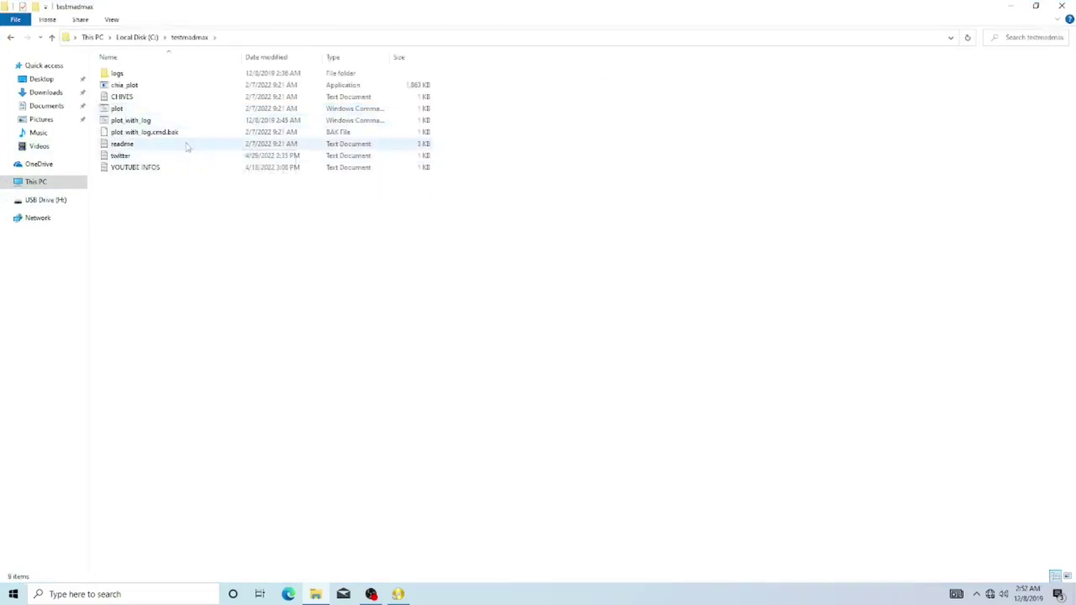
right_click(132, 123)
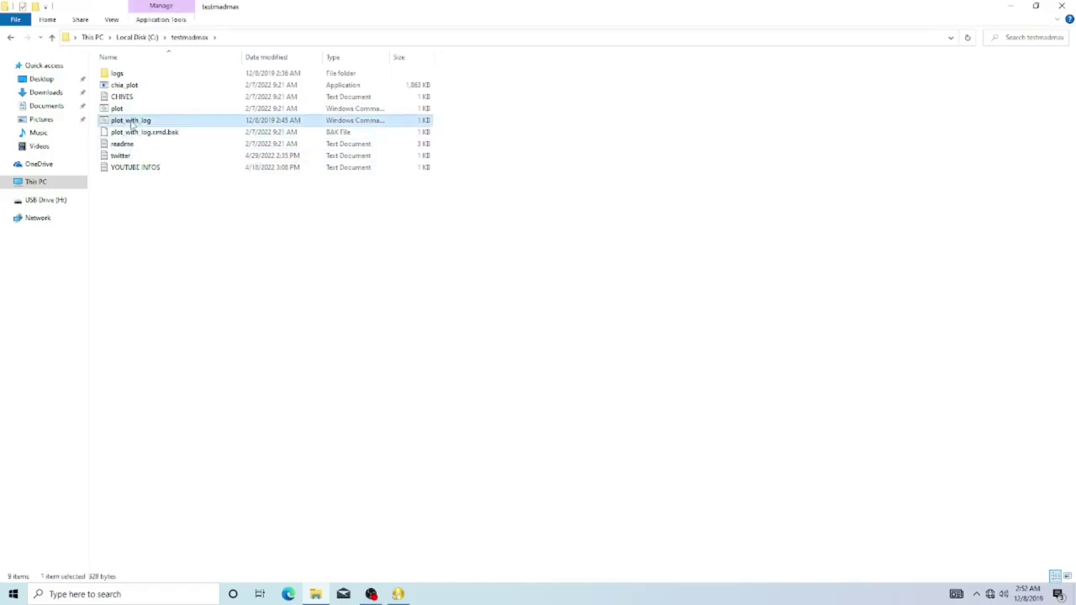
Step: Edit plot_with_log in maximized Notepad and save it with -2 set to A:\
click(153, 142)
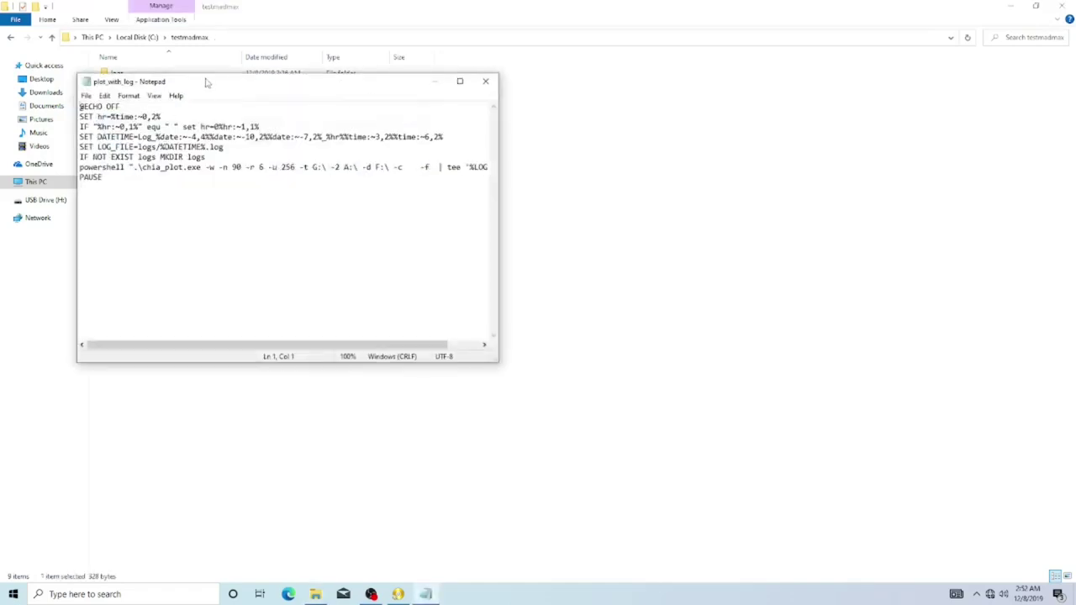
drag(222, 84, 318, 168)
click(555, 164)
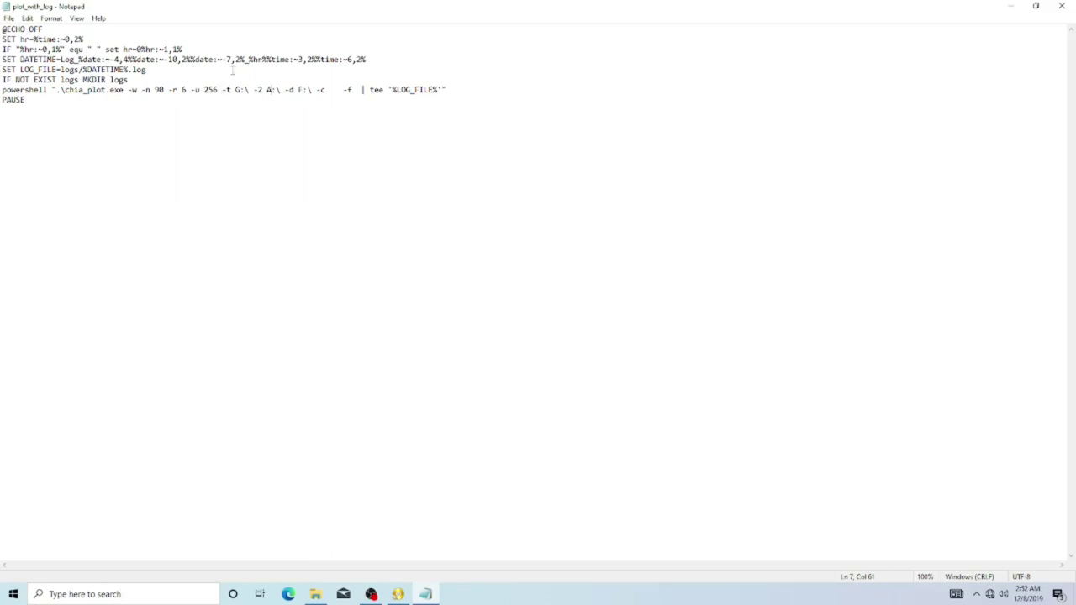
click(9, 17)
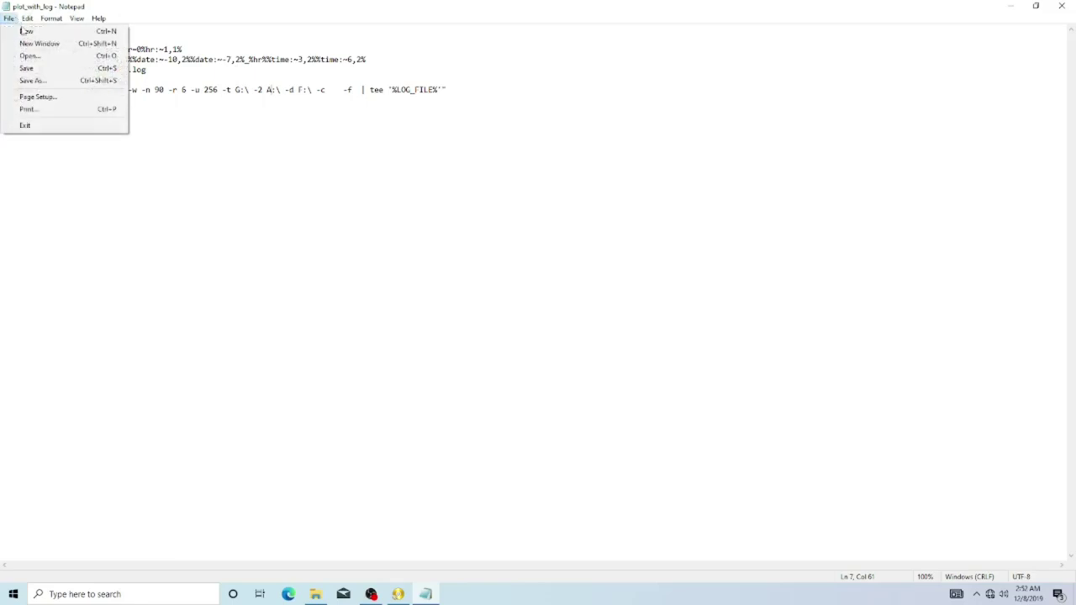
click(39, 71)
Step: Close Notepad and bring up plot_with_log's context menu for running as administrator
click(1060, 6)
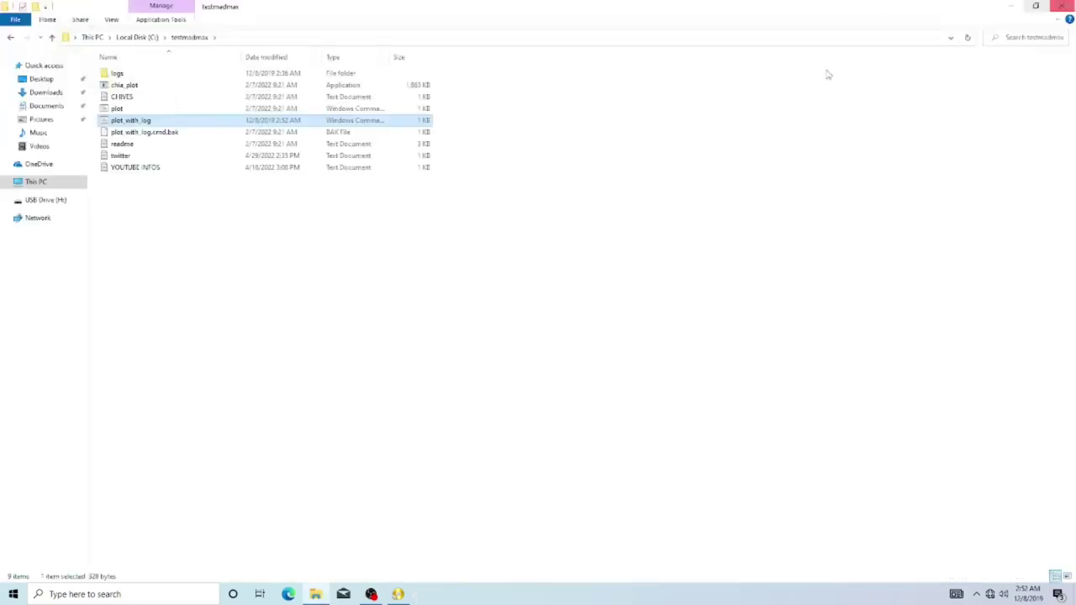
right_click(122, 124)
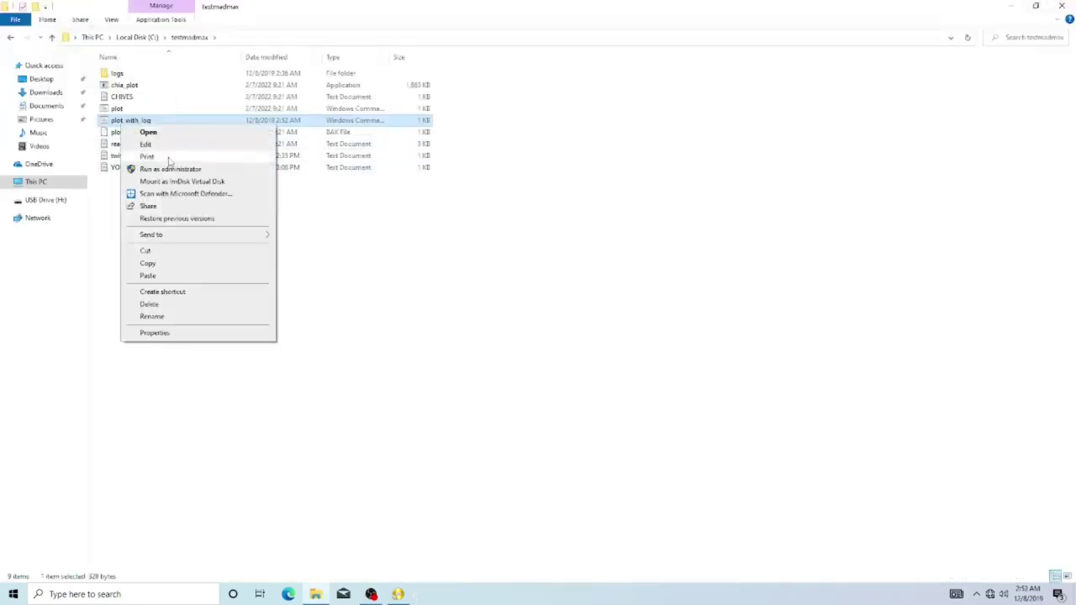